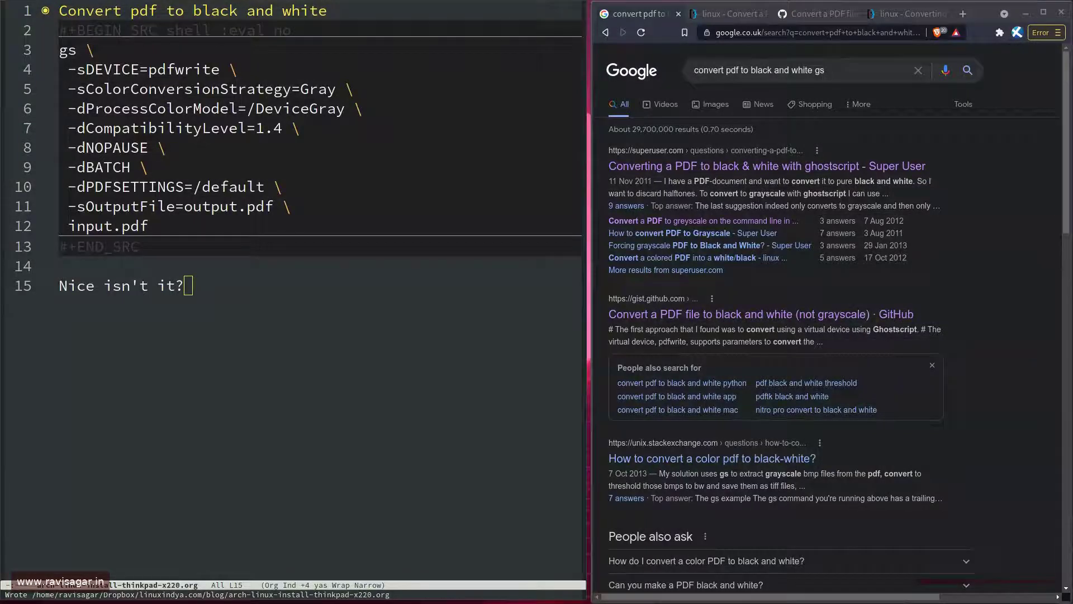
Drag across the grayscale gs source block under the 'Convert pdf to black and white' heading
{"action": "left_click_drag", "start_coordinate": [640, 391], "coordinate": [338, 421]}
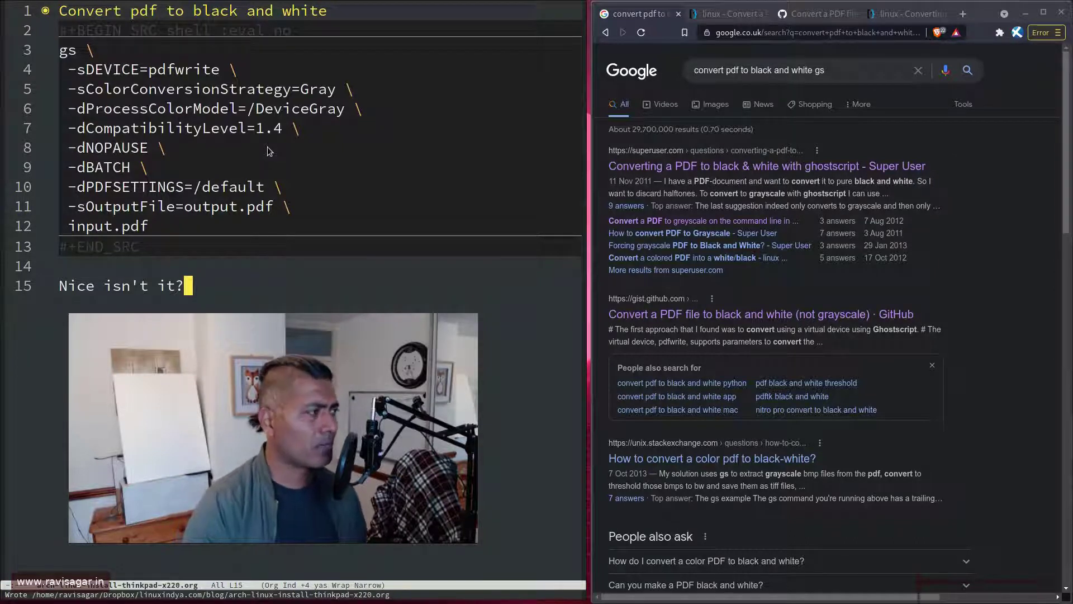
Open a new terminal, show the Ghostscript manual page with man gs, and shrink the font
{"action": "key", "text": "super+Return"}
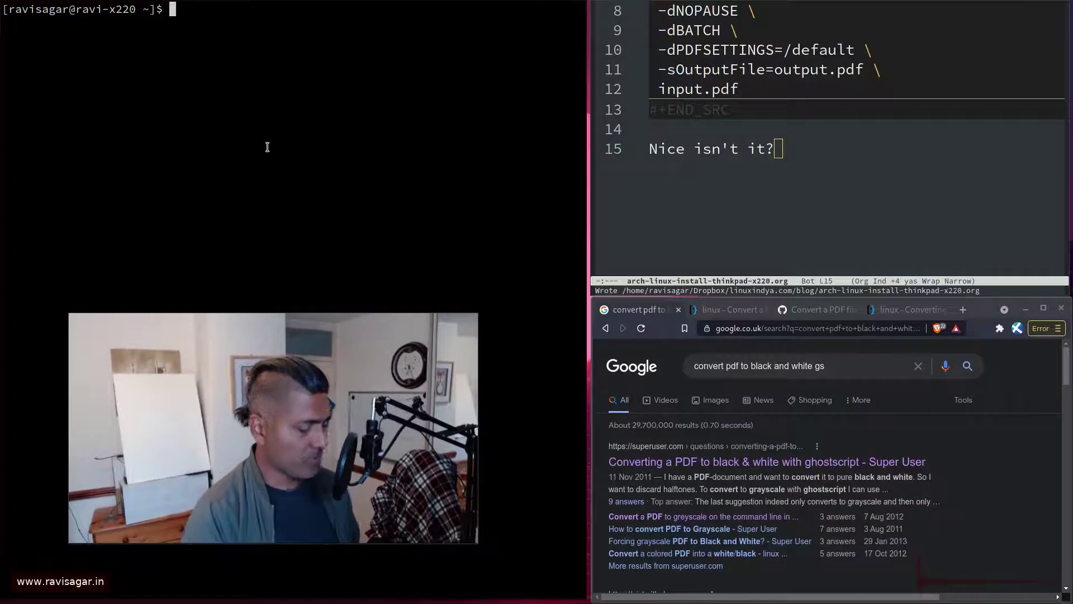
{"action": "type", "text": "man "}
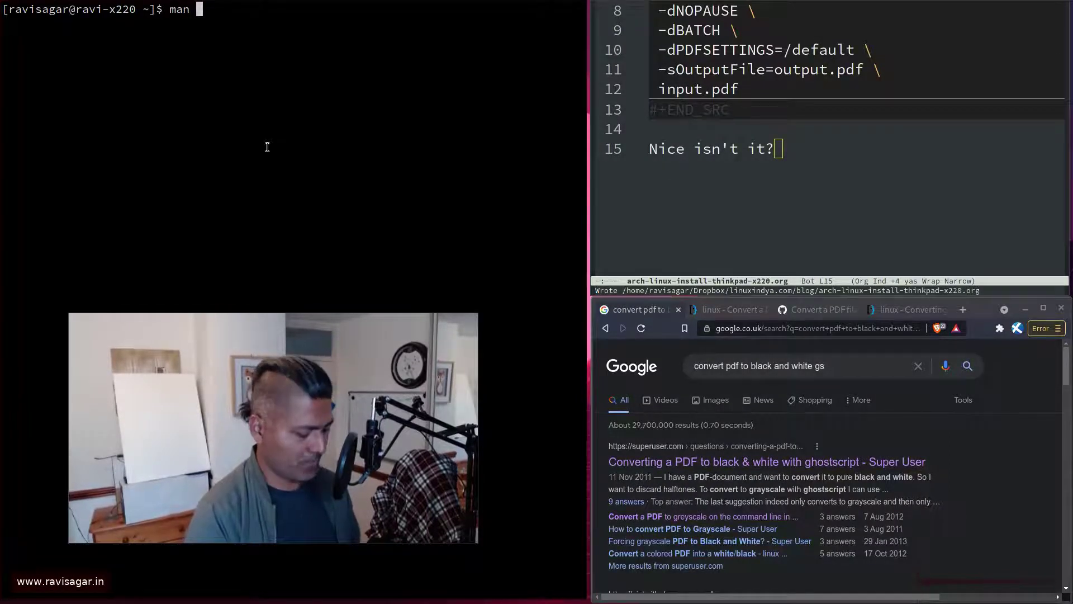
{"action": "type", "text": "gs"}
{"action": "key", "text": "Return"}
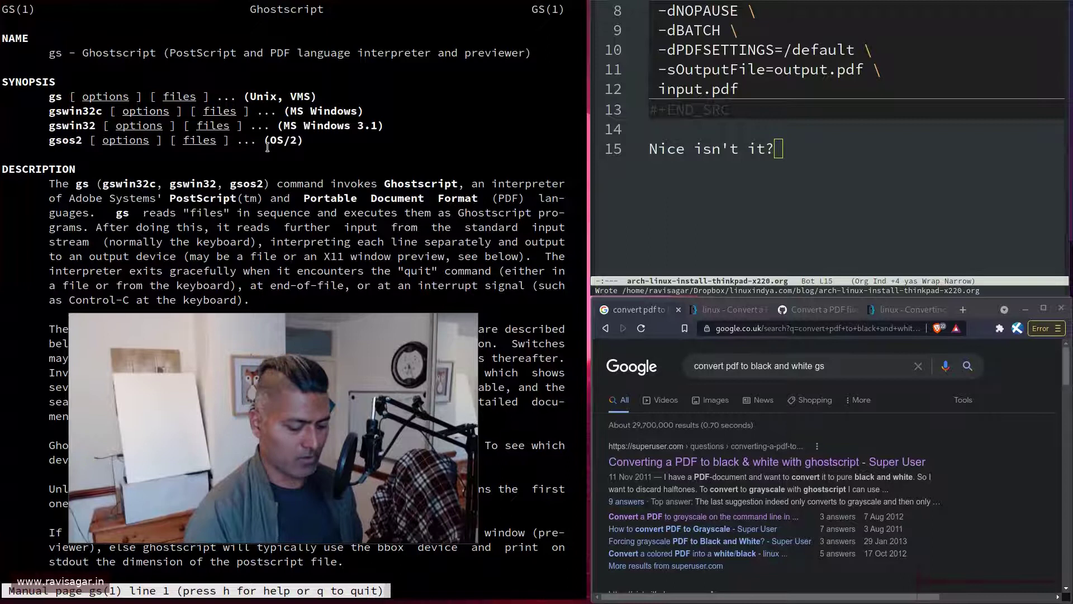
{"action": "key", "text": "ctrl+minus"}
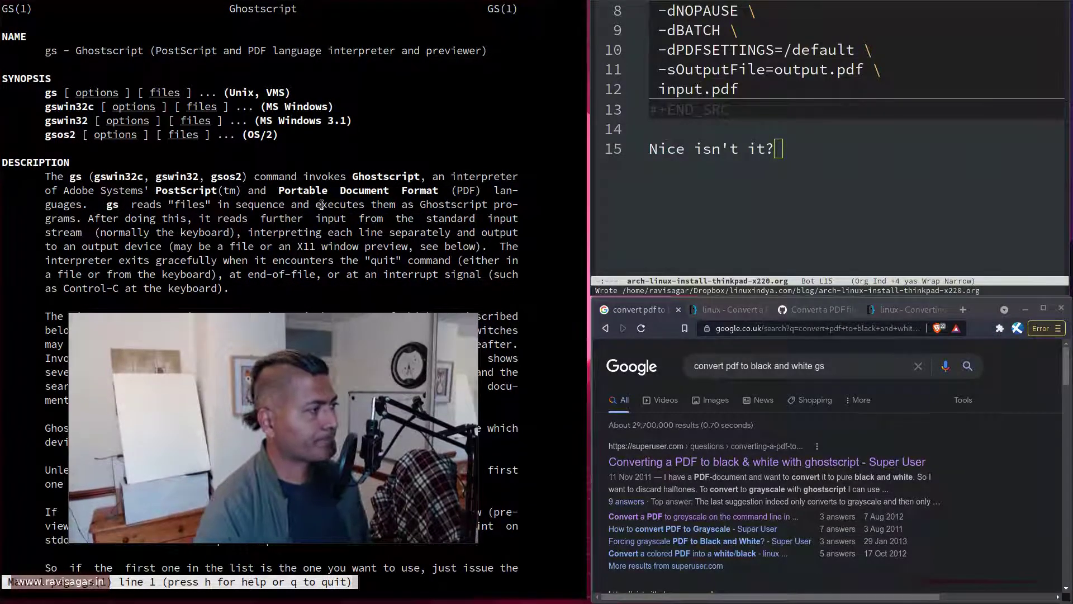
Quit the gs manual, close the terminal, and put point at the end of the input.pdf line
{"action": "key", "text": "q"}
{"action": "key", "text": "ctrl+d"}
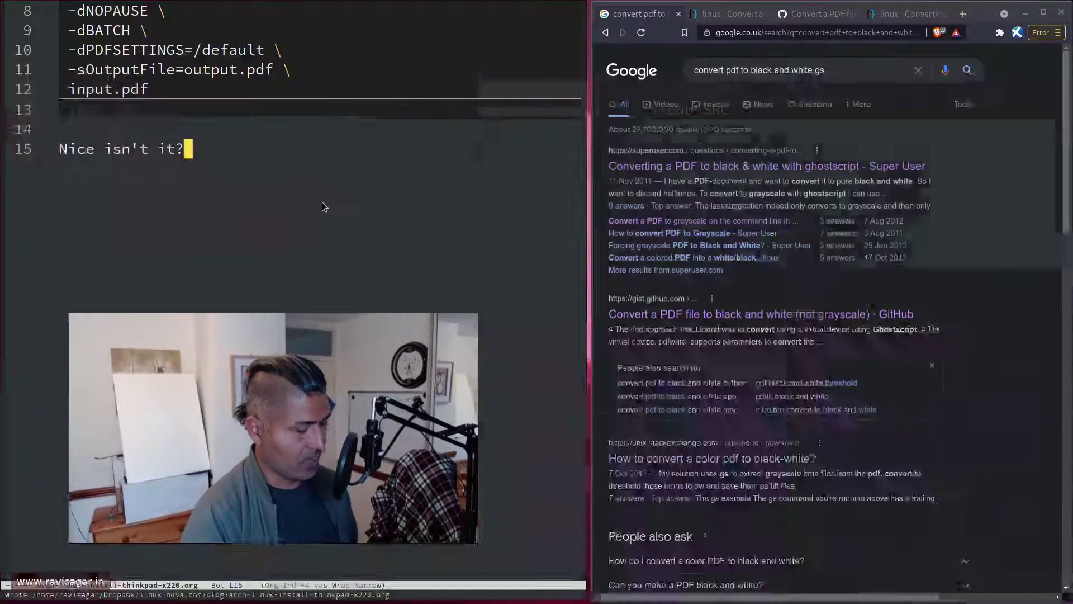
{"action": "scroll", "coordinate": [322, 202], "scroll_direction": "up", "scroll_amount": 3}
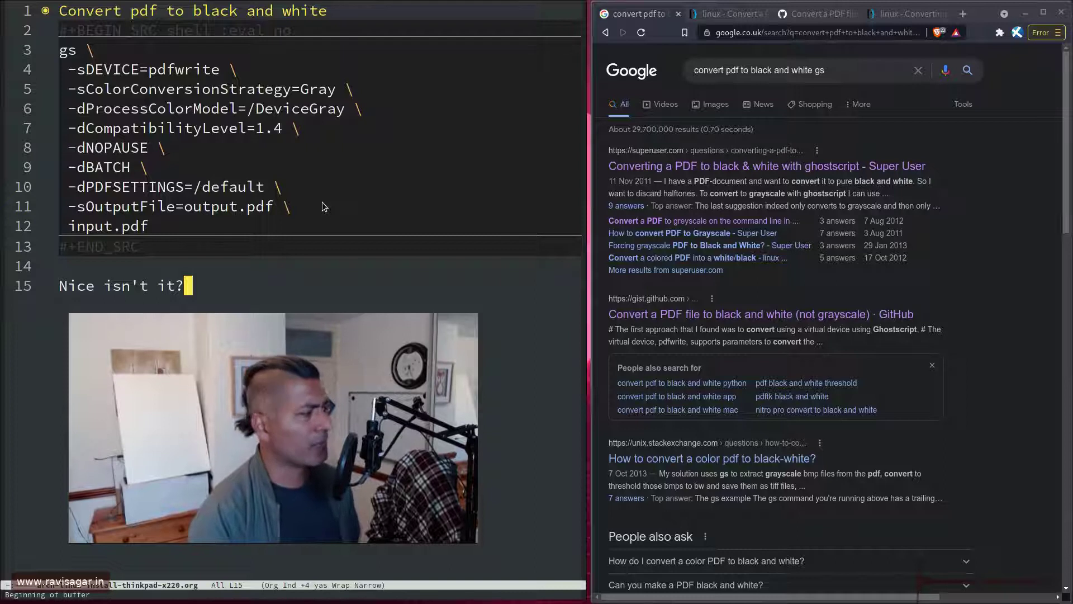
{"action": "key", "text": "Up"}
{"action": "key", "text": "Up"}
{"action": "key", "text": "Up"}
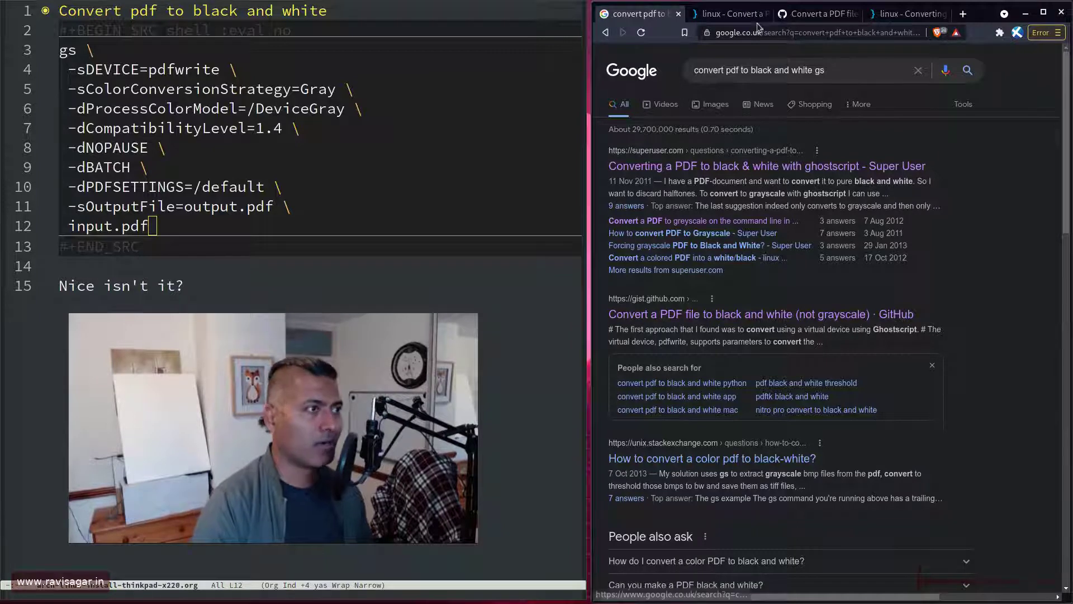
Scroll through the answers on the Super User grayscale PDF question
{"action": "left_click", "coordinate": [729, 17]}
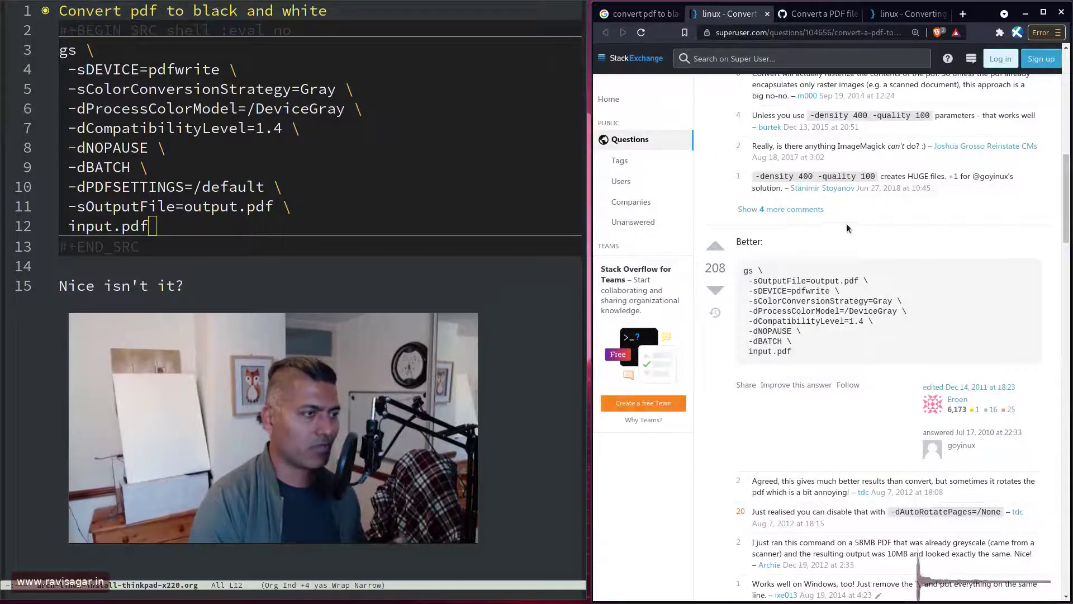
{"action": "scroll", "coordinate": [847, 225], "scroll_direction": "up", "scroll_amount": 6}
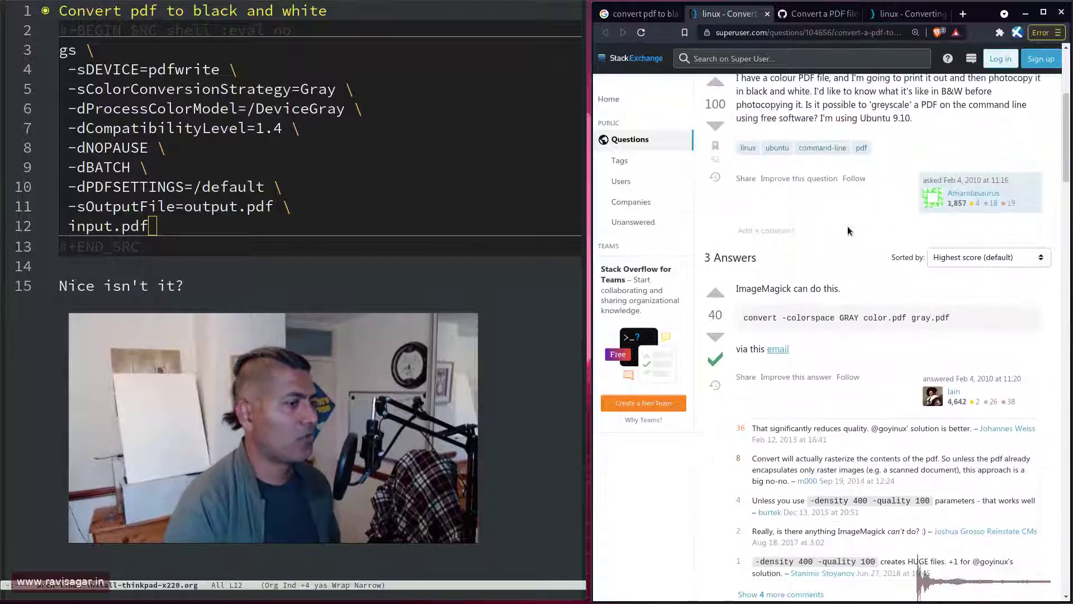
{"action": "scroll", "coordinate": [847, 226], "scroll_direction": "up", "scroll_amount": 4}
{"action": "scroll", "coordinate": [847, 229], "scroll_direction": "down", "scroll_amount": 1}
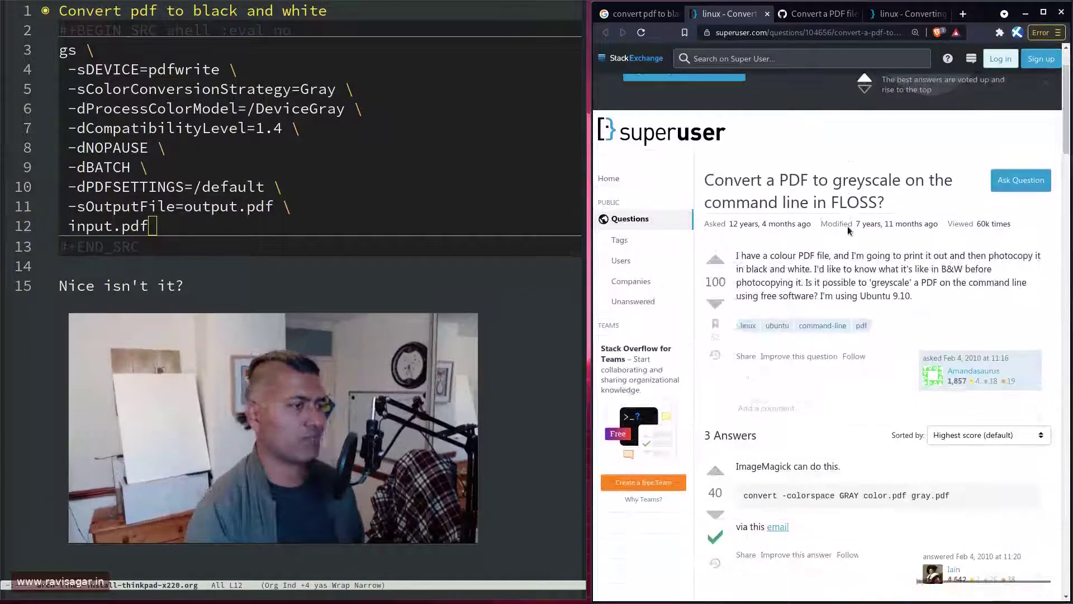
{"action": "scroll", "coordinate": [783, 336], "scroll_direction": "down", "scroll_amount": 2}
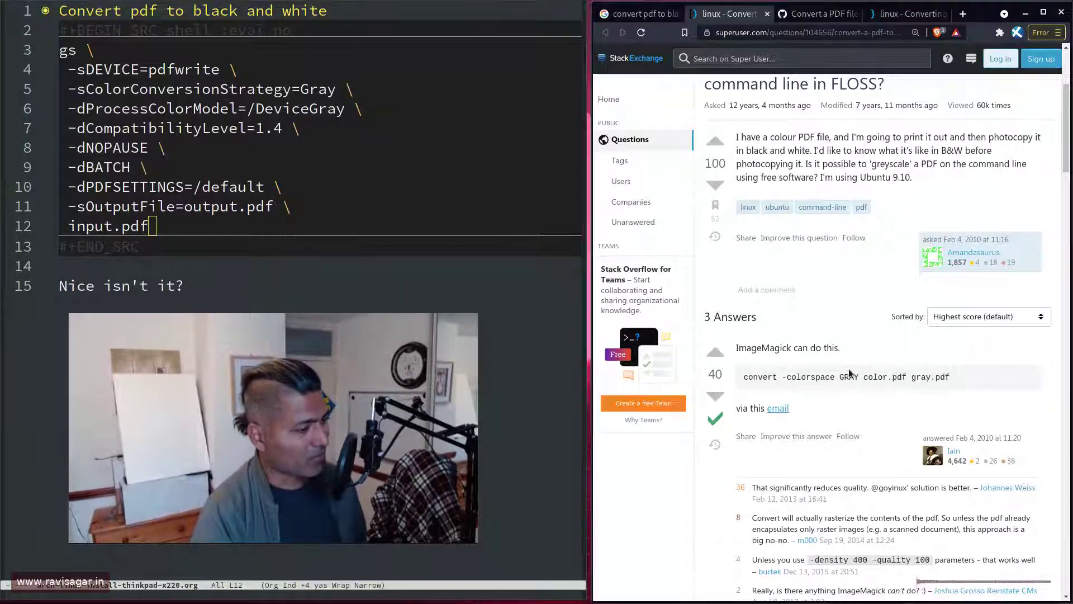
{"action": "scroll", "coordinate": [850, 367], "scroll_direction": "down", "scroll_amount": 1}
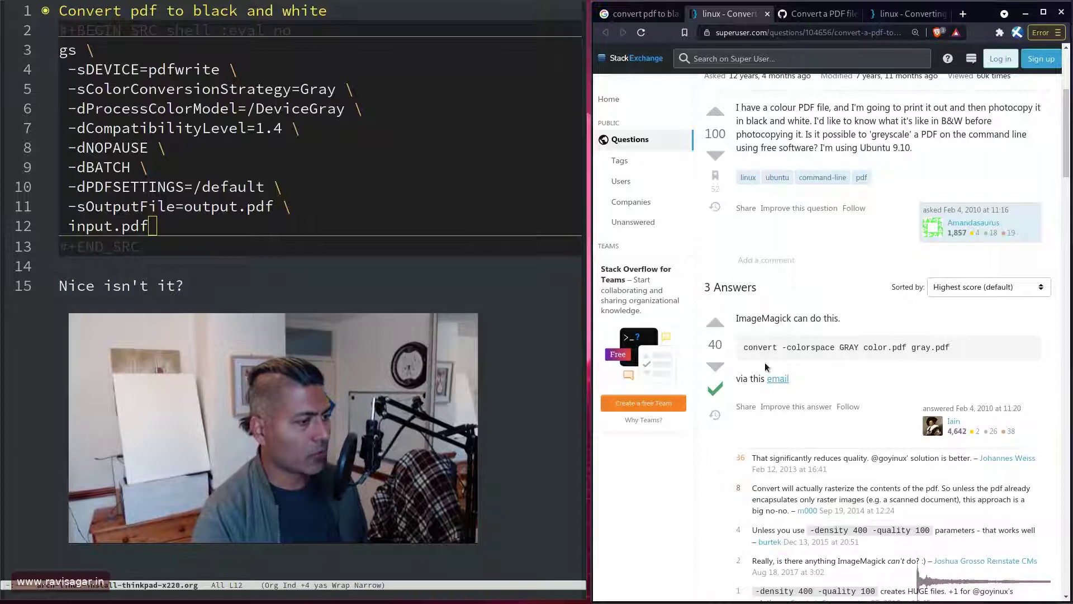
{"action": "scroll", "coordinate": [765, 361], "scroll_direction": "down", "scroll_amount": 6}
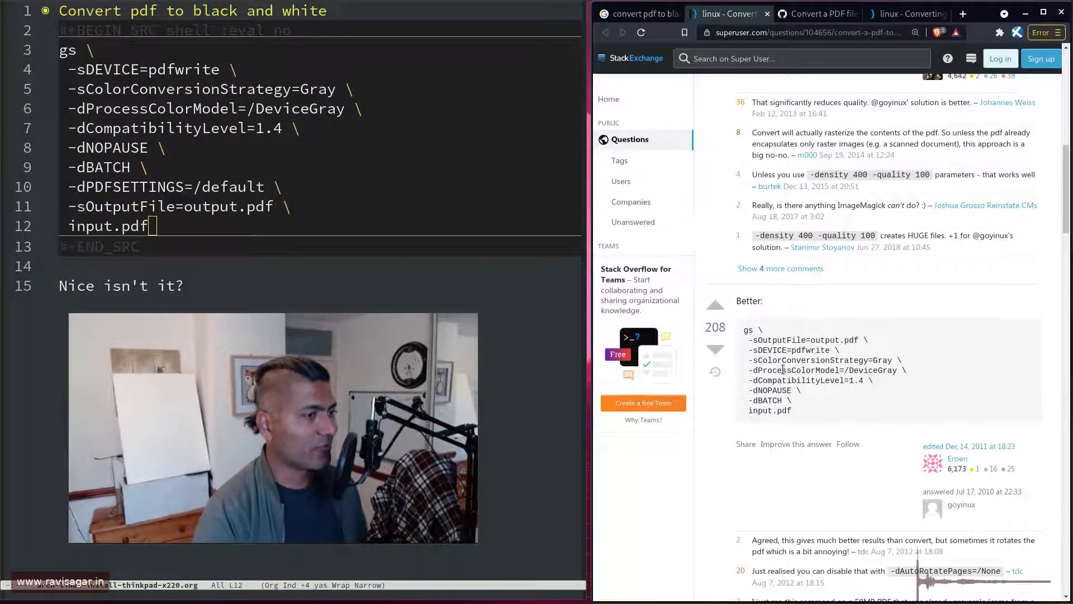
{"action": "scroll", "coordinate": [783, 369], "scroll_direction": "up", "scroll_amount": 4}
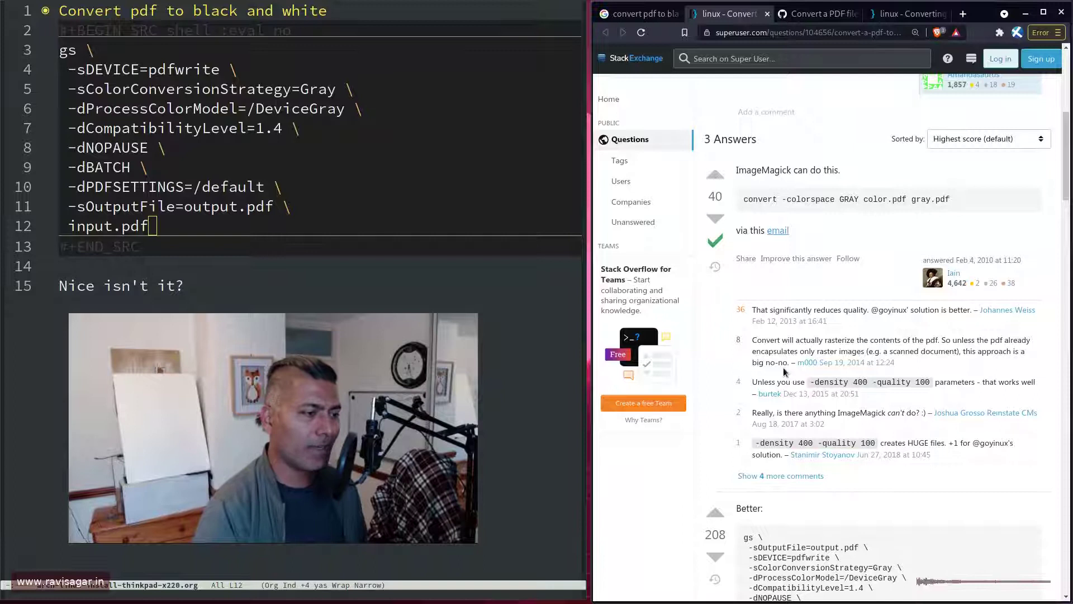
{"action": "scroll", "coordinate": [783, 370], "scroll_direction": "down", "scroll_amount": 2}
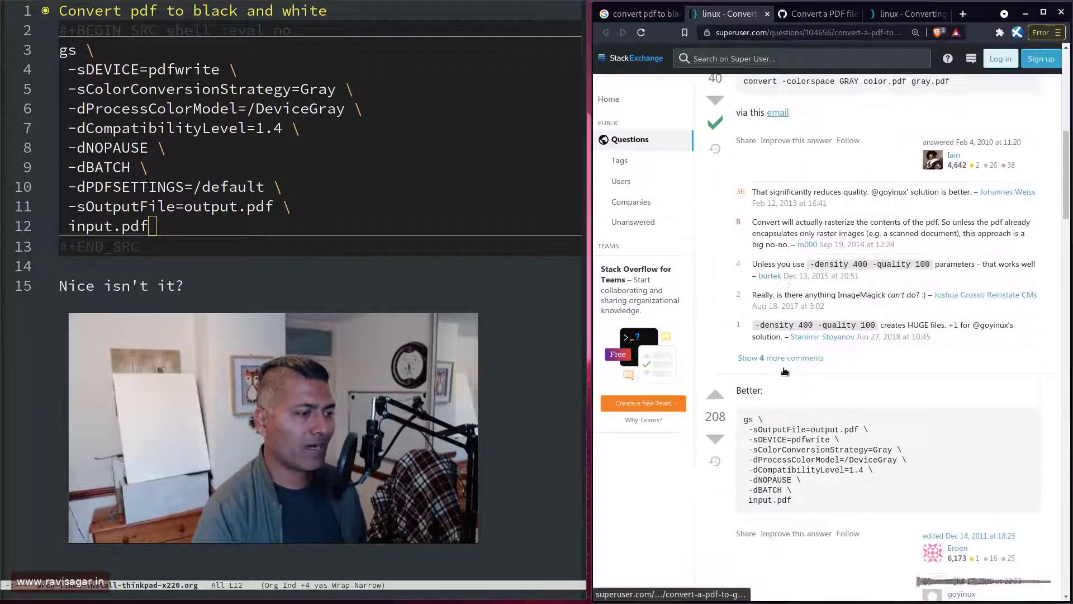
Check the GitHub gist, then return to Super User and briefly highlight the 'Better:' gs command
{"action": "key", "text": "ctrl+Tab"}
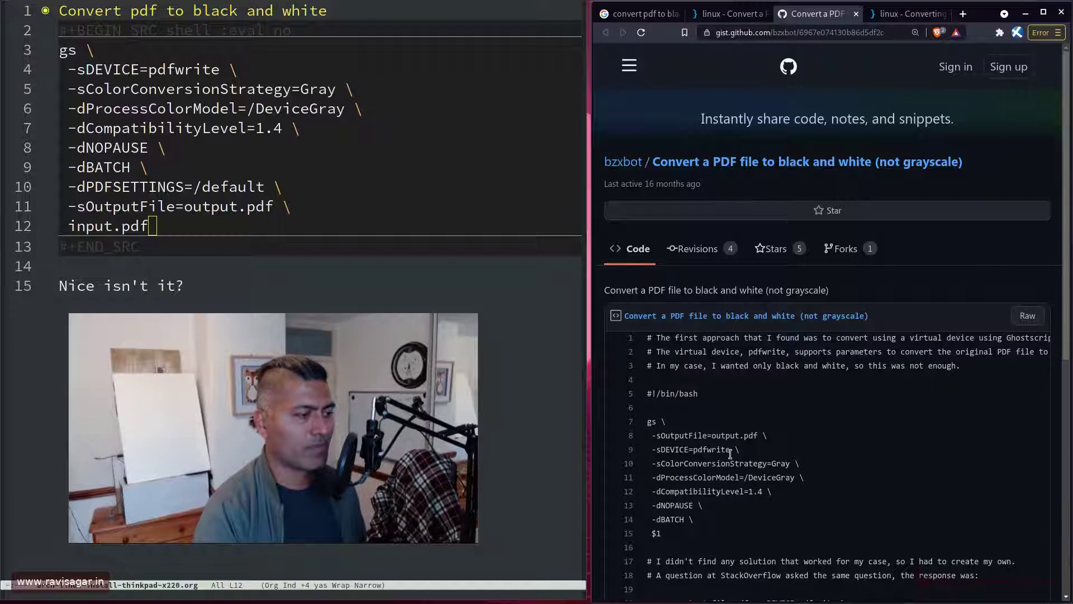
{"action": "left_click", "coordinate": [725, 17]}
{"action": "scroll", "coordinate": [791, 303], "scroll_direction": "down", "scroll_amount": 3}
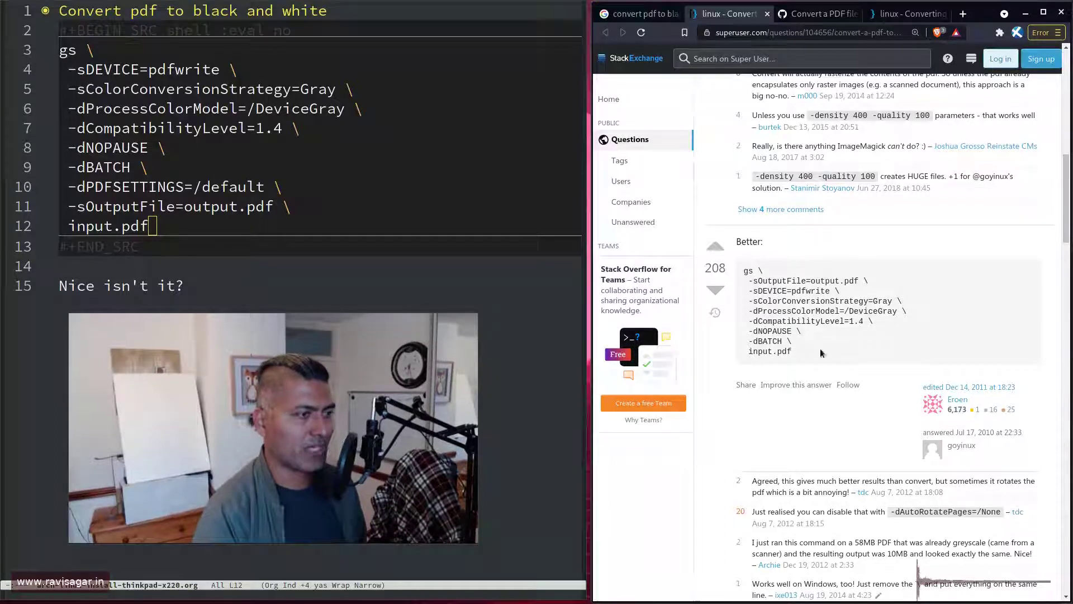
{"action": "left_click_drag", "start_coordinate": [803, 347], "coordinate": [743, 270]}
{"action": "left_click", "coordinate": [773, 289]}
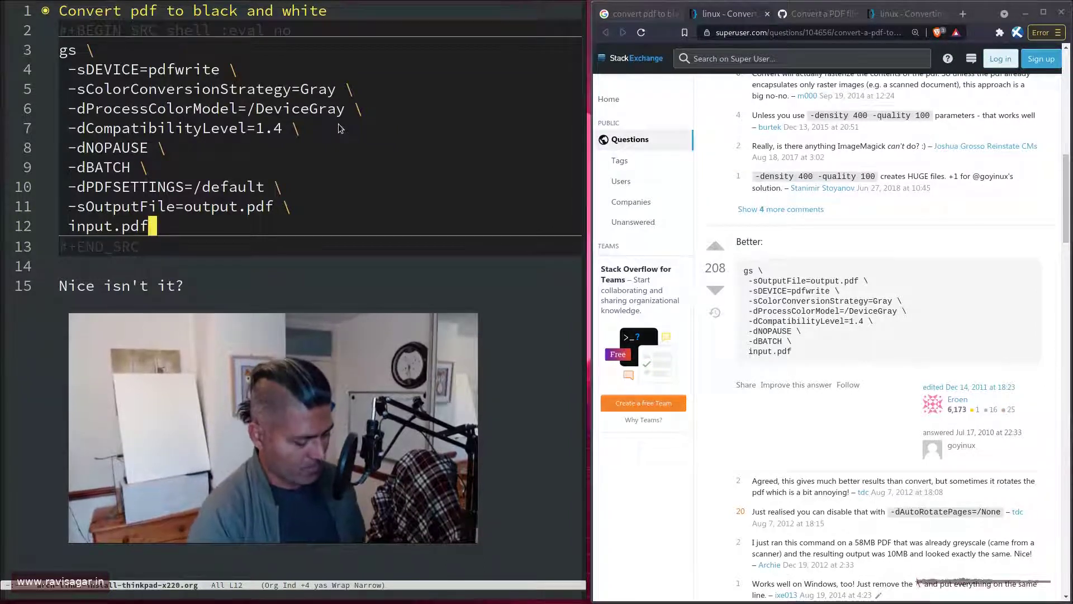
{"action": "key", "text": "ctrl+x"}
{"action": "key", "text": "n"}
{"action": "key", "text": "w"}
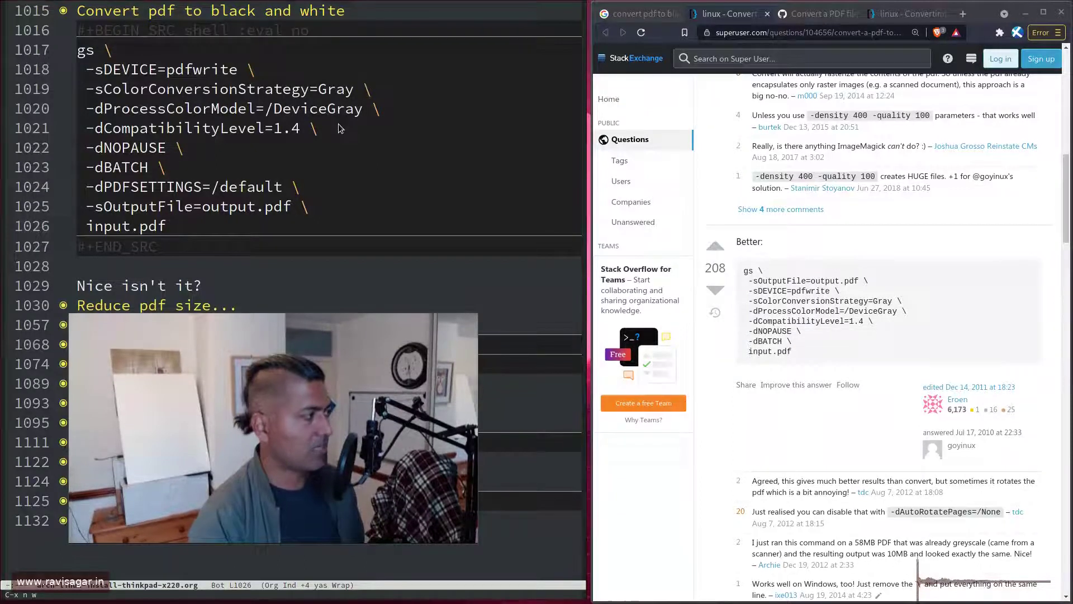
{"action": "key", "text": "Up"}
{"action": "key", "text": "Up"}
{"action": "key", "text": "Up"}
{"action": "key", "text": "Up"}
{"action": "key", "text": "Up"}
{"action": "key", "text": "Up"}
{"action": "key", "text": "Up"}
{"action": "key", "text": "Up"}
{"action": "key", "text": "Up"}
{"action": "key", "text": "Up"}
{"action": "key", "text": "Up"}
{"action": "key", "text": "Up"}
{"action": "key", "text": "Up"}
{"action": "key", "text": "Up"}
{"action": "key", "text": "Up"}
{"action": "key", "text": "Up"}
{"action": "key", "text": "Up"}
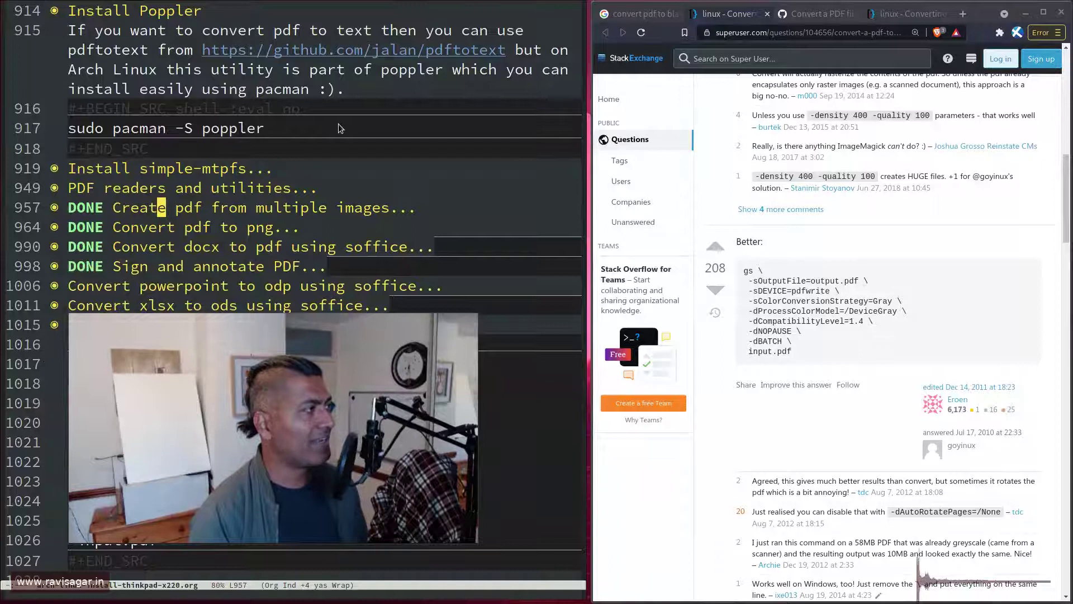
{"action": "key", "text": "Down"}
{"action": "key", "text": "Down"}
{"action": "key", "text": "Down"}
{"action": "key", "text": "Down"}
{"action": "key", "text": "Down"}
{"action": "key", "text": "Down"}
{"action": "key", "text": "Down"}
{"action": "key", "text": "Down"}
{"action": "key", "text": "Down"}
{"action": "key", "text": "Down"}
{"action": "key", "text": "Down"}
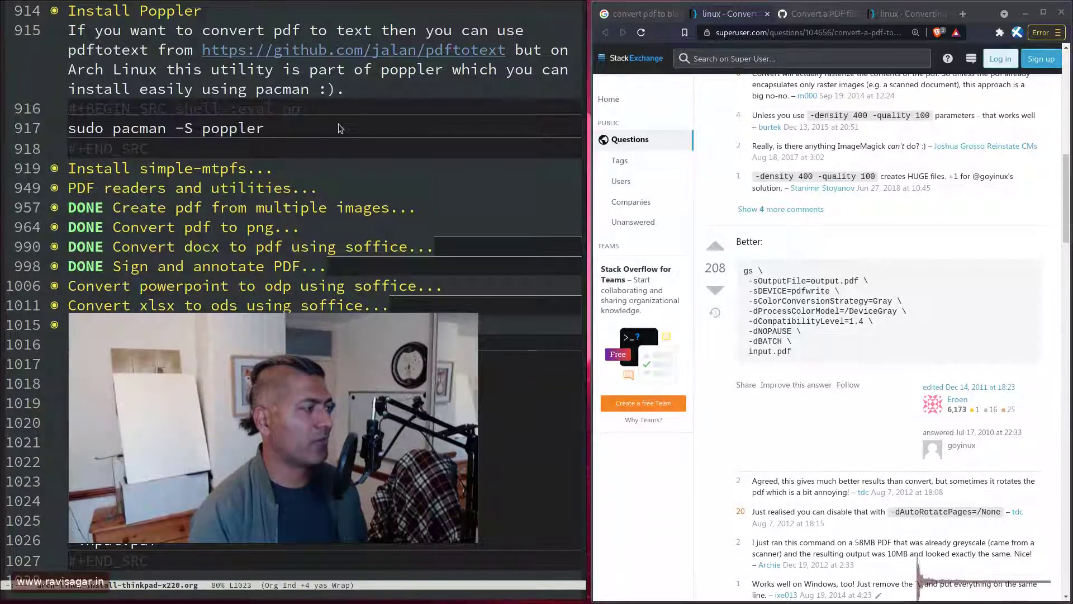
{"action": "key", "text": "Down"}
{"action": "key", "text": "Down"}
{"action": "key", "text": "Down"}
{"action": "key", "text": "Down"}
{"action": "key", "text": "Down"}
{"action": "key", "text": "Down"}
{"action": "key", "text": "Down"}
{"action": "key", "text": "Down"}
{"action": "key", "text": "Down"}
{"action": "key", "text": "Down"}
{"action": "key", "text": "Down"}
{"action": "key", "text": "Down"}
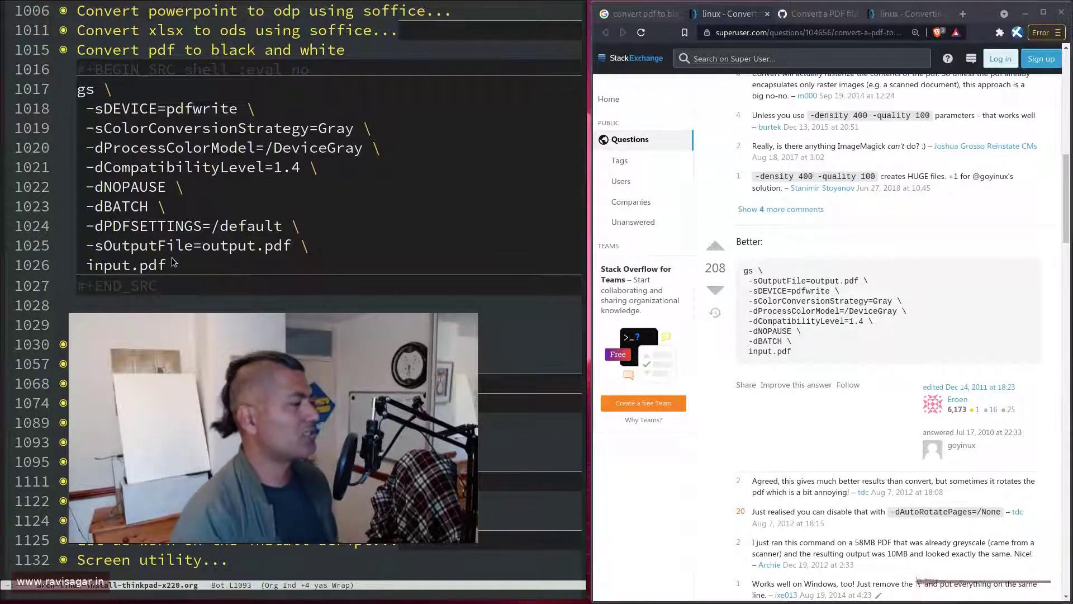
{"action": "left_click", "coordinate": [173, 264]}
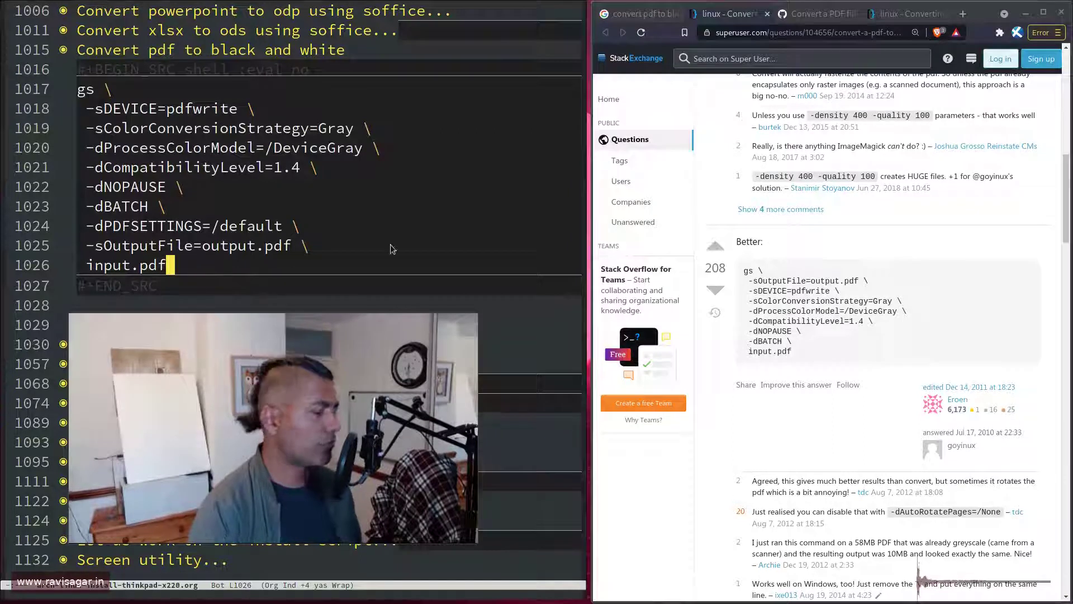
{"action": "key", "text": "super+Right"}
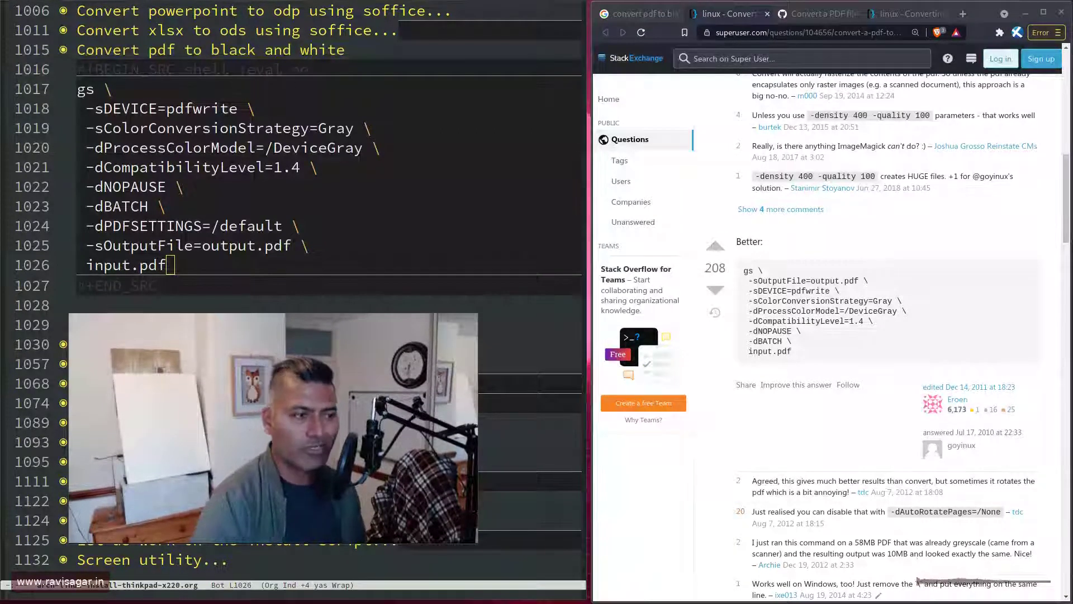